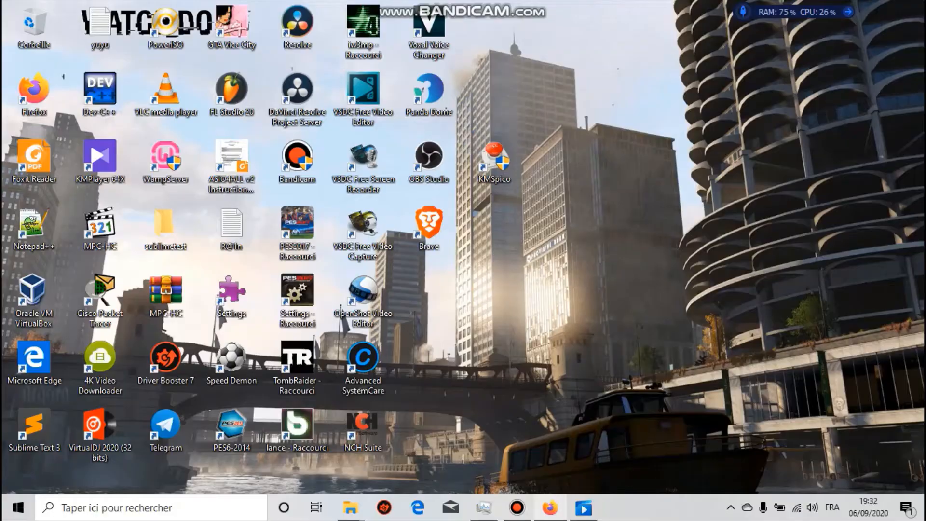
- Switch to Firefox, open the Clubic website from the most visited sites, and search it for "rufus"
{"action": "mouse_move", "coordinate": [550, 507]}
{"action": "left_click", "coordinate": [549, 508]}
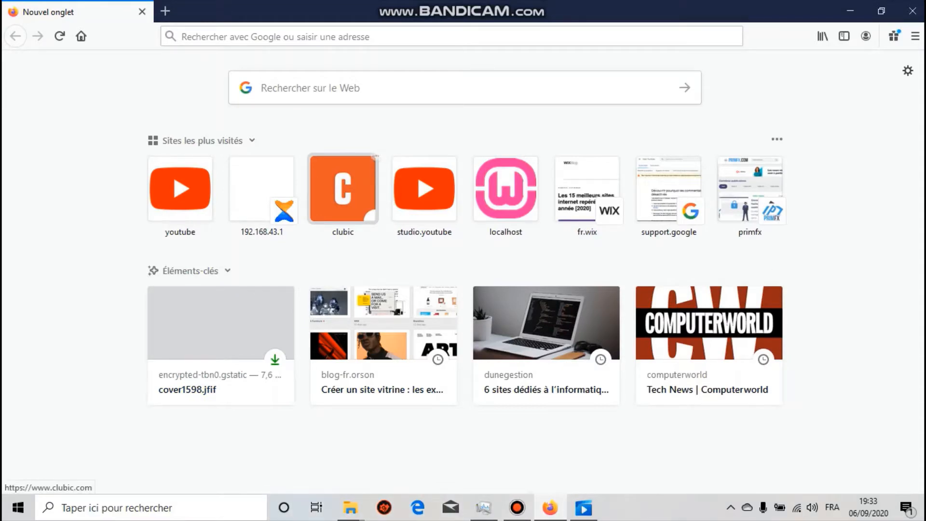
{"action": "left_click", "coordinate": [343, 188]}
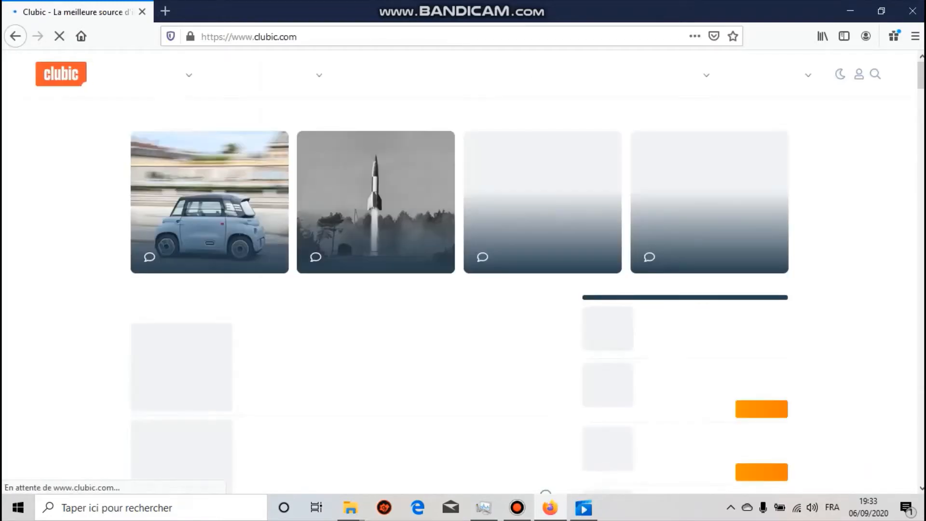
{"action": "left_click", "coordinate": [875, 73]}
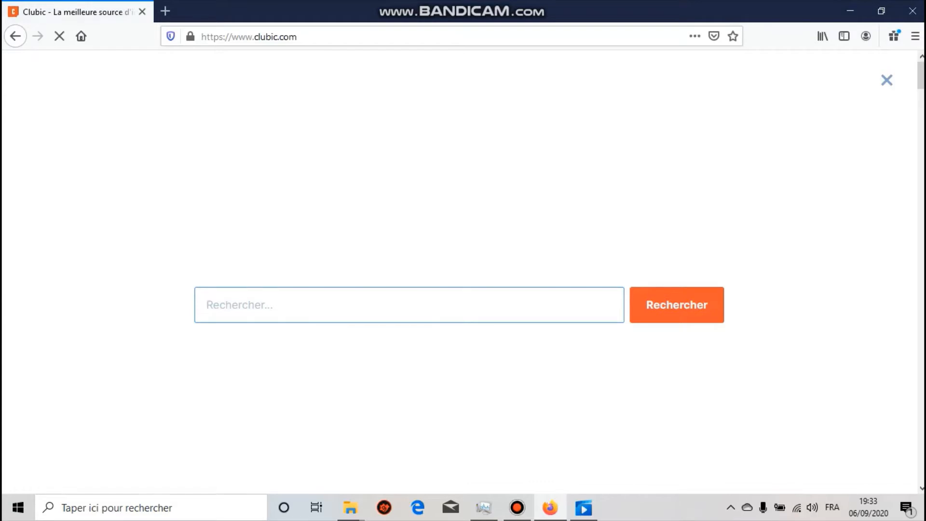
{"action": "key", "text": "Down"}
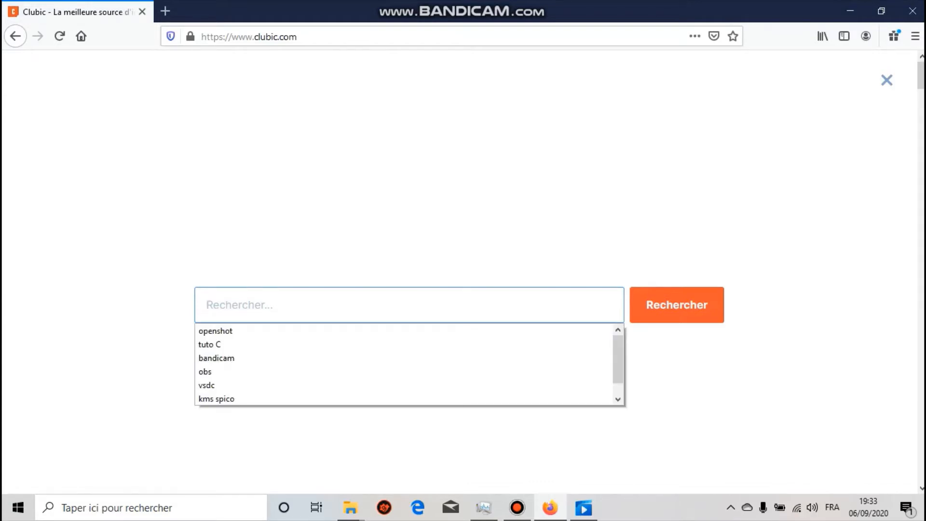
{"action": "type", "text": "rufus"}
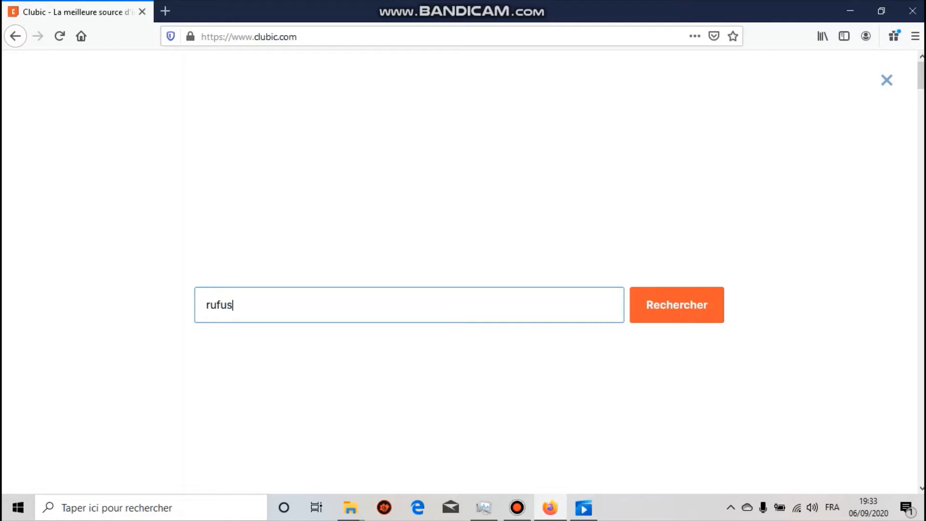
{"action": "key", "text": "Return"}
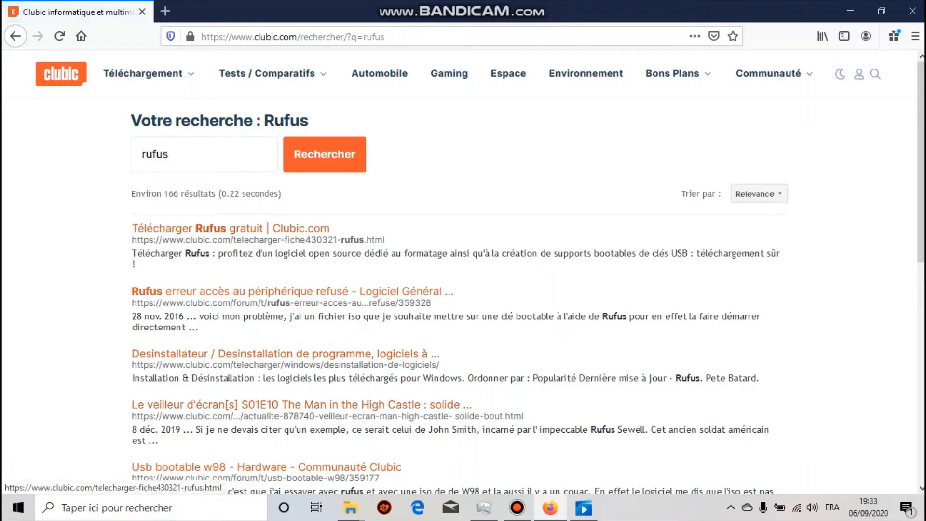
- Open the Rufus download page from the search results and save the file rufus_3-11_fr_430321.exe
{"action": "left_click", "coordinate": [230, 228]}
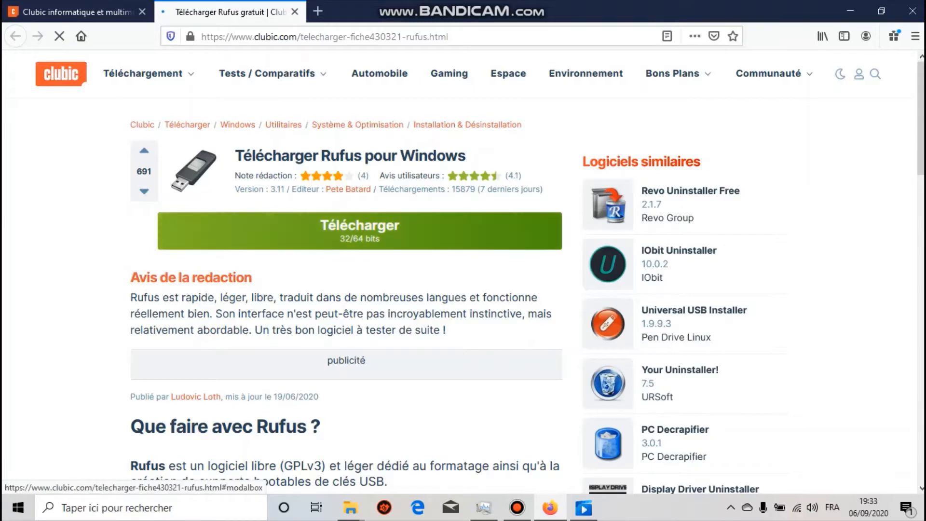
{"action": "left_click", "coordinate": [359, 231]}
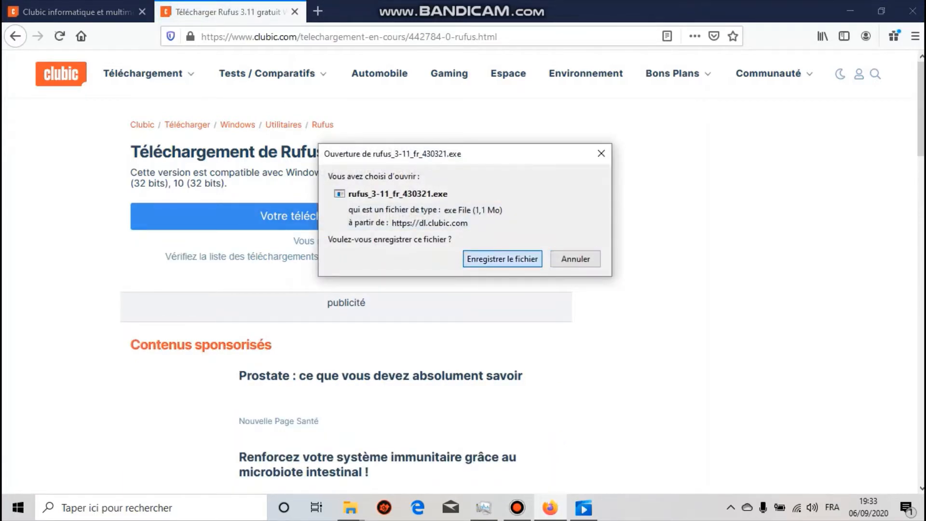
{"action": "left_click", "coordinate": [502, 258]}
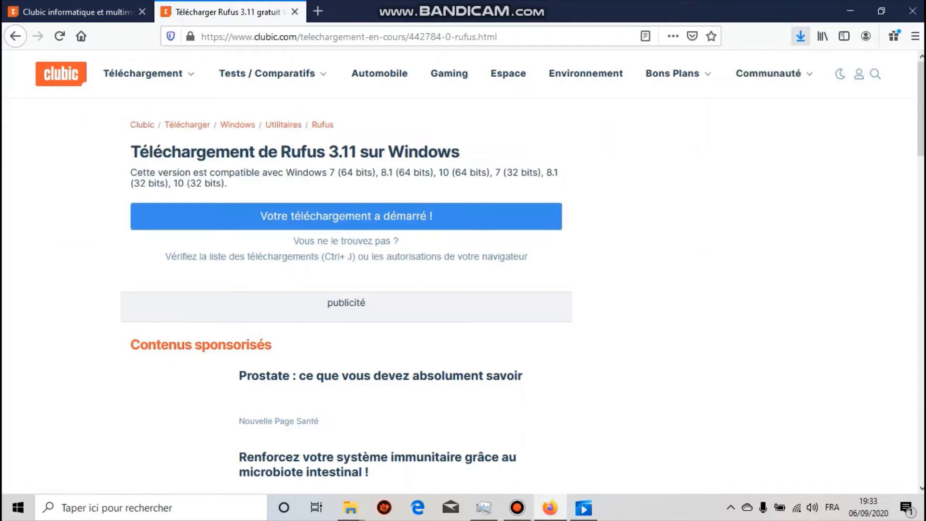
- Switch to File Explorer, open the Téléchargements folder, and launch the downloaded rufus_3-11_fr_430321 program
{"action": "mouse_move", "coordinate": [350, 507]}
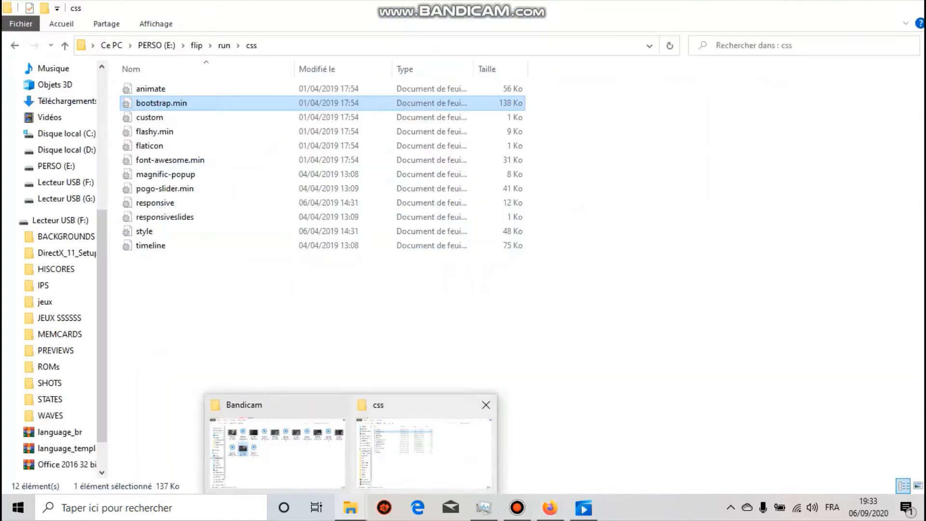
{"action": "left_click", "coordinate": [425, 444]}
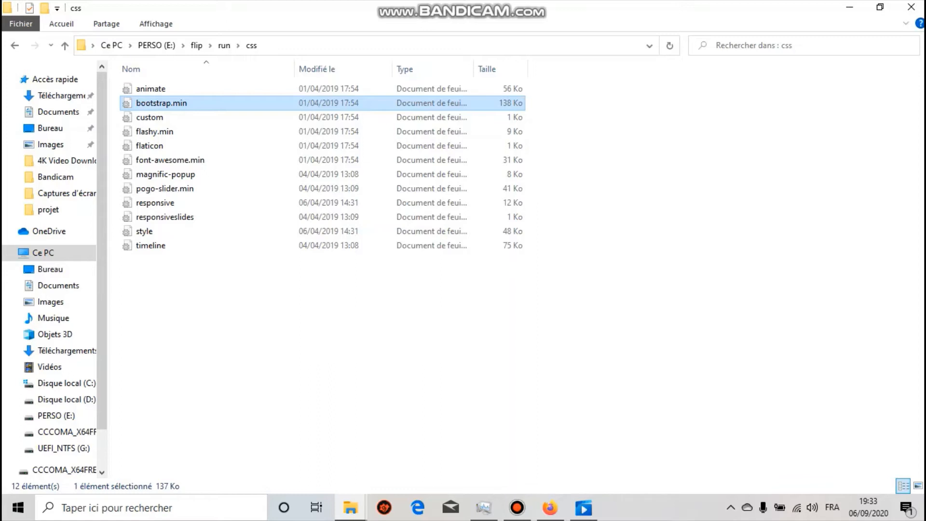
{"action": "key", "text": "super+e"}
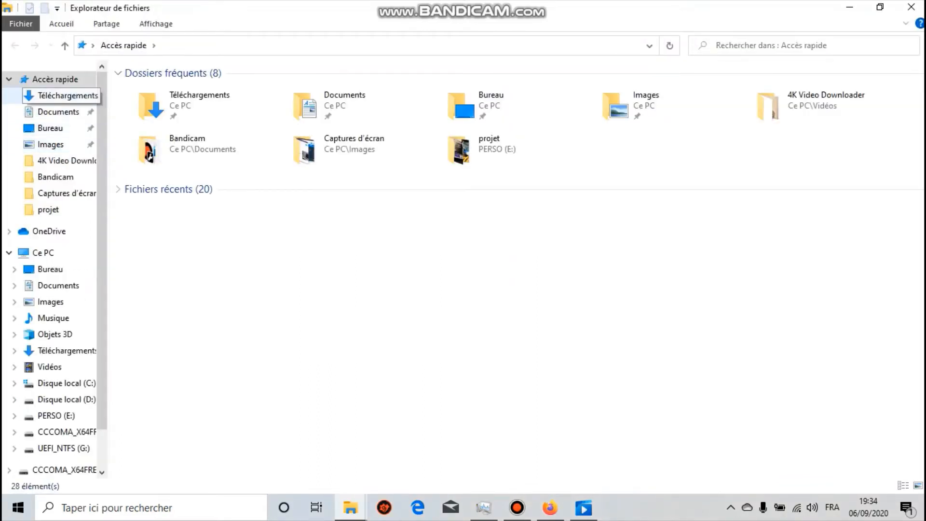
{"action": "left_click", "coordinate": [60, 96]}
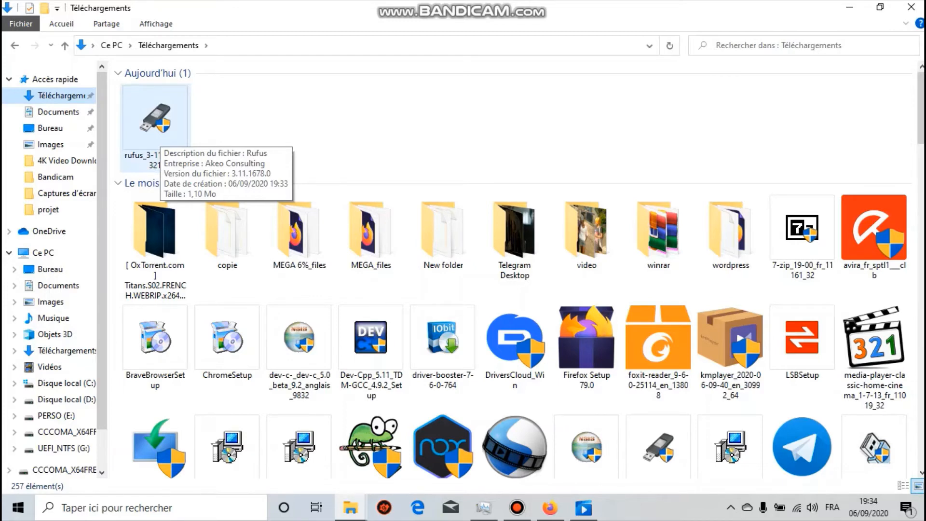
{"action": "left_click", "coordinate": [159, 135]}
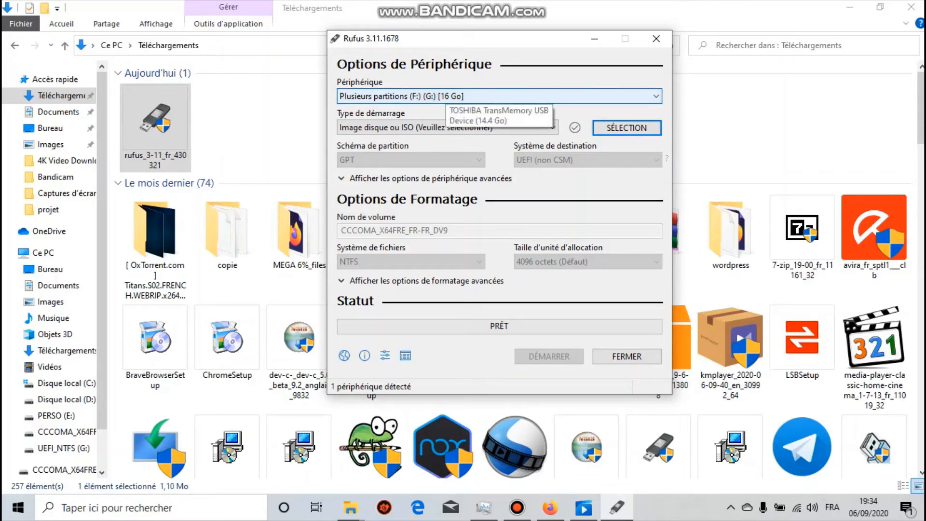
- Select the 16 GB USB drive (F:) (G:) as the device and "Image disque ou ISO" as the boot type
{"action": "left_click", "coordinate": [446, 96]}
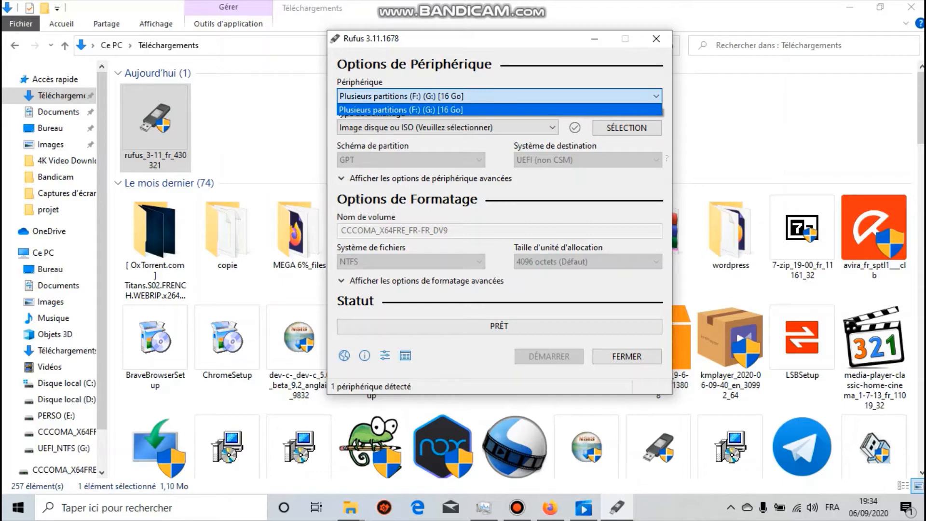
{"action": "left_click", "coordinate": [446, 110]}
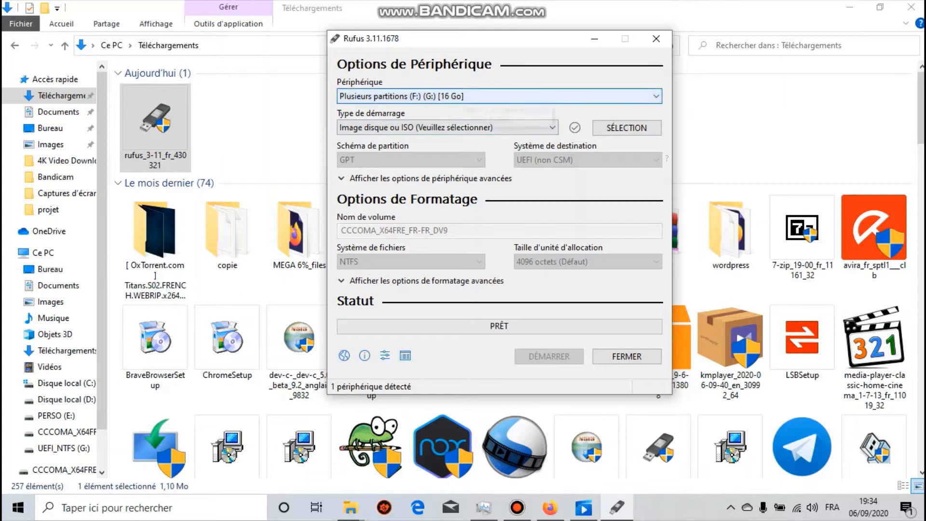
{"action": "left_click", "coordinate": [465, 96]}
{"action": "left_click", "coordinate": [465, 98]}
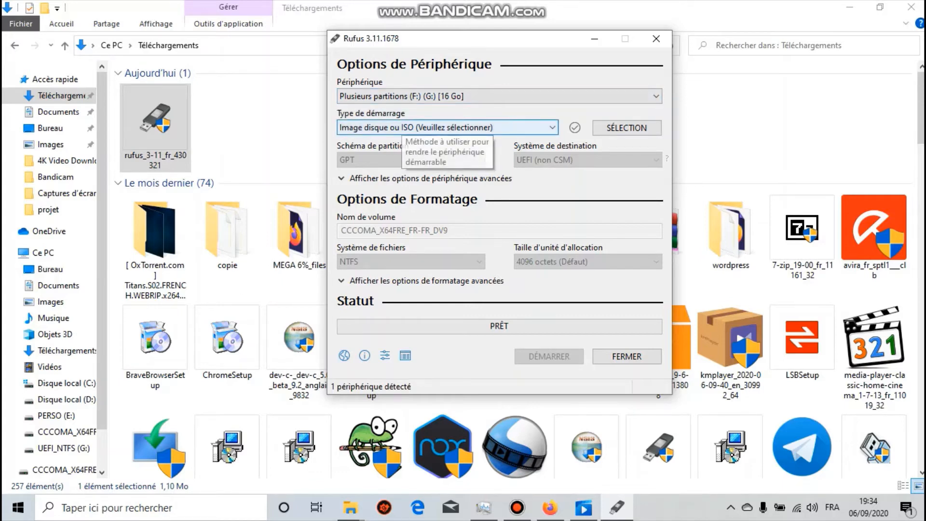
{"action": "left_click", "coordinate": [405, 127]}
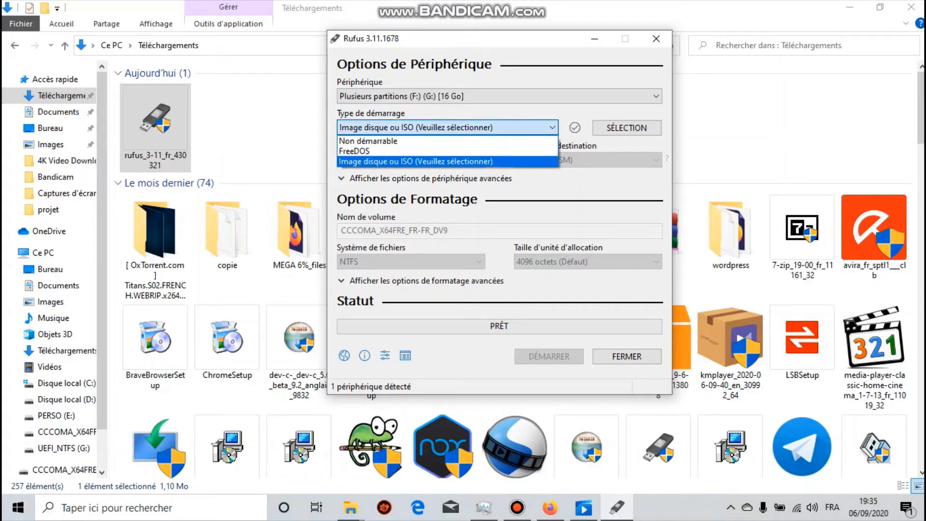
{"action": "left_click", "coordinate": [415, 162]}
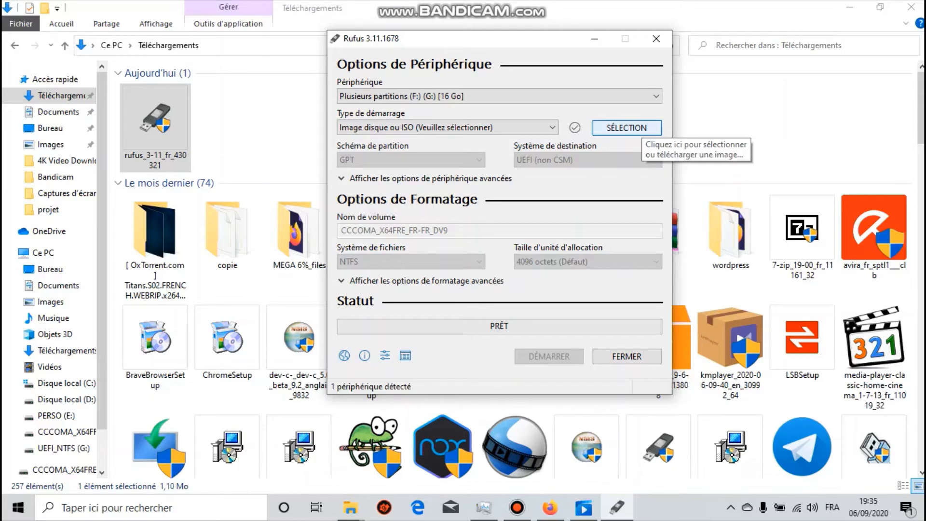
- Load the Win10_2004_French_x64 ISO image from the Téléchargements folder as the boot image
{"action": "left_click", "coordinate": [627, 127]}
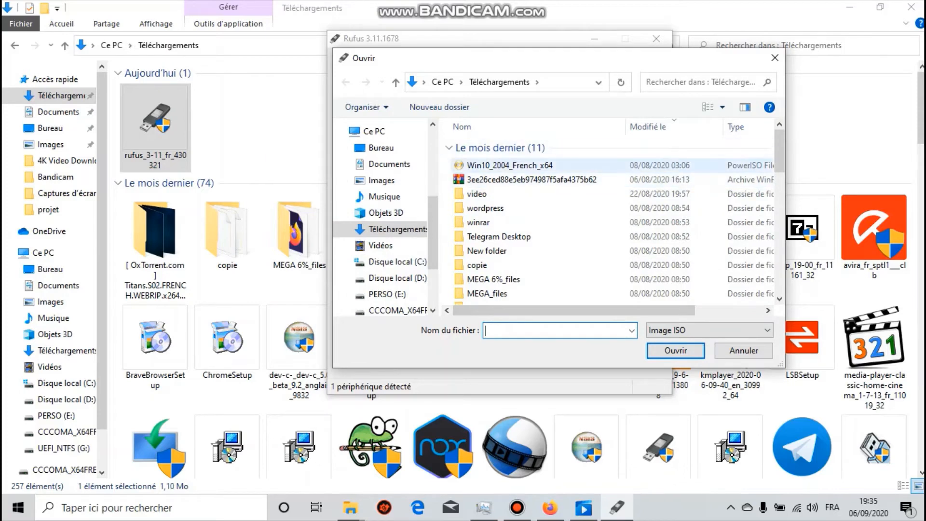
{"action": "scroll", "coordinate": [531, 197], "scroll_direction": "down", "scroll_amount": 4}
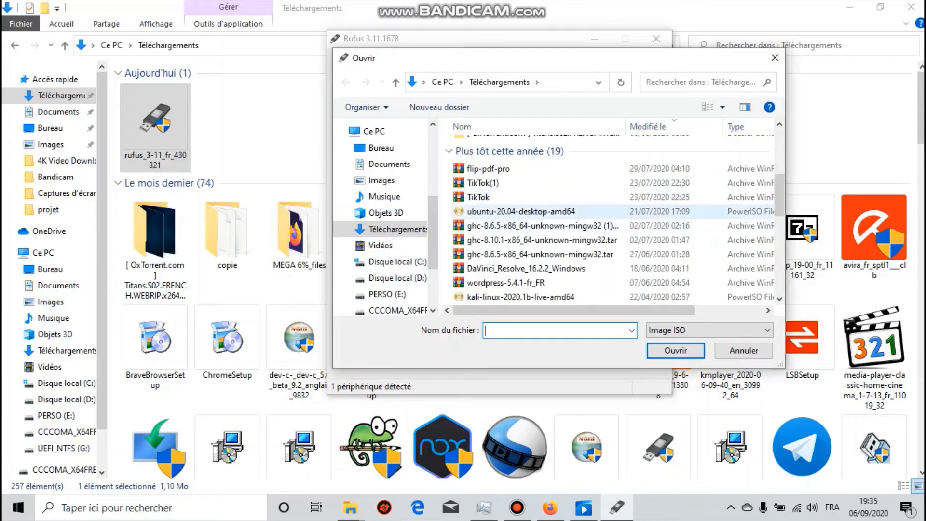
{"action": "scroll", "coordinate": [531, 211], "scroll_direction": "down", "scroll_amount": 2}
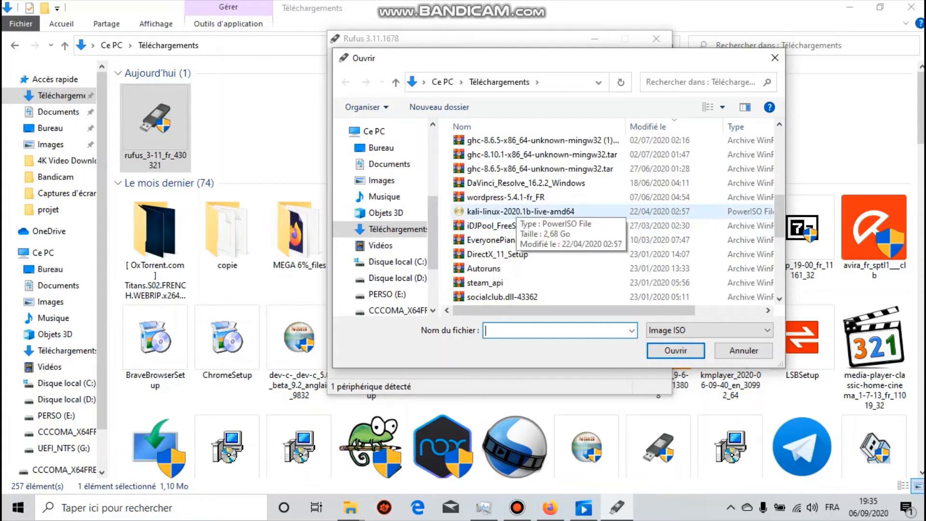
{"action": "scroll", "coordinate": [511, 202], "scroll_direction": "up", "scroll_amount": 5}
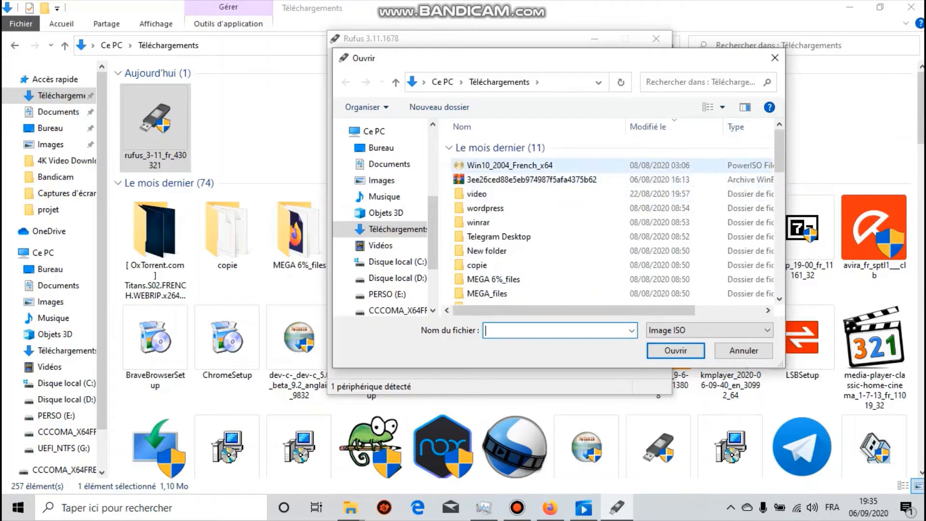
{"action": "left_click", "coordinate": [510, 165]}
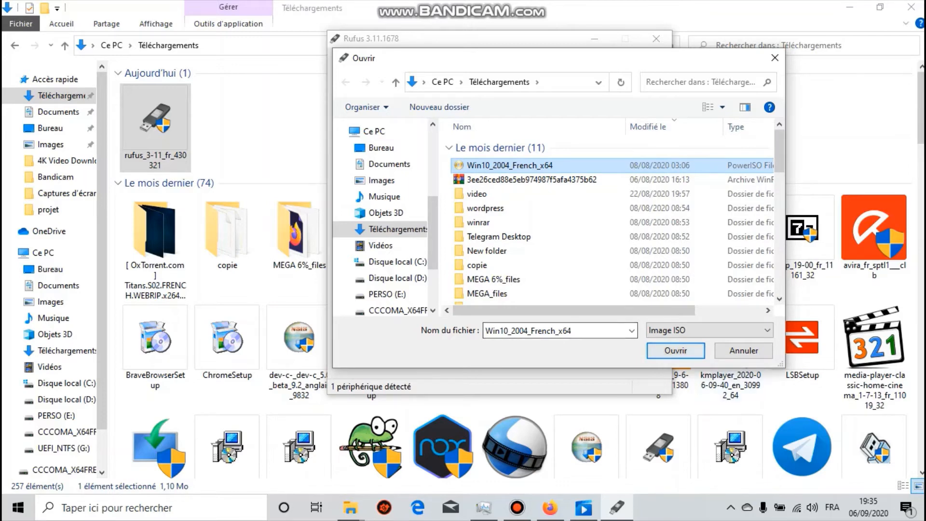
{"action": "key", "text": "Return"}
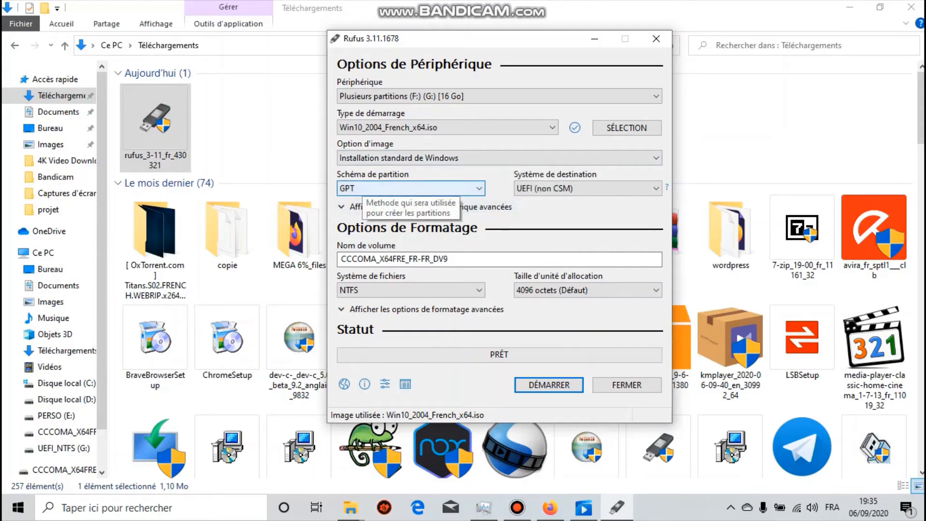
- Choose UEFI (non CSM) as the target system and write the image to the USB drive, accepting data erasure and dismissing the pop-ups
{"action": "left_click", "coordinate": [586, 188]}
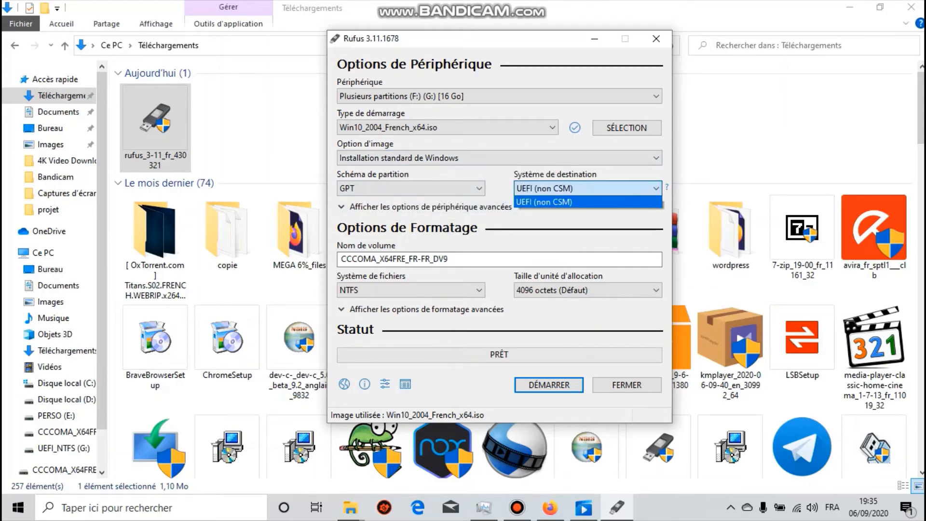
{"action": "left_click", "coordinate": [586, 202]}
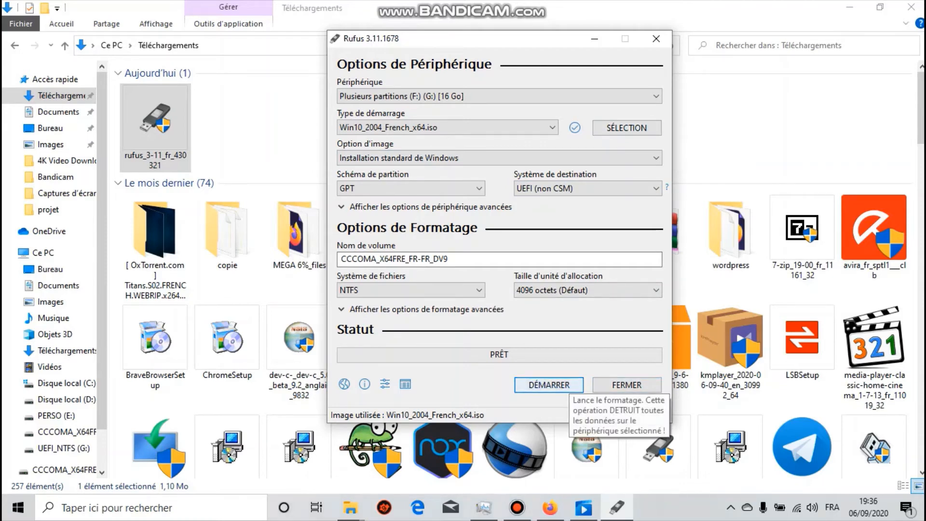
{"action": "left_click", "coordinate": [554, 386]}
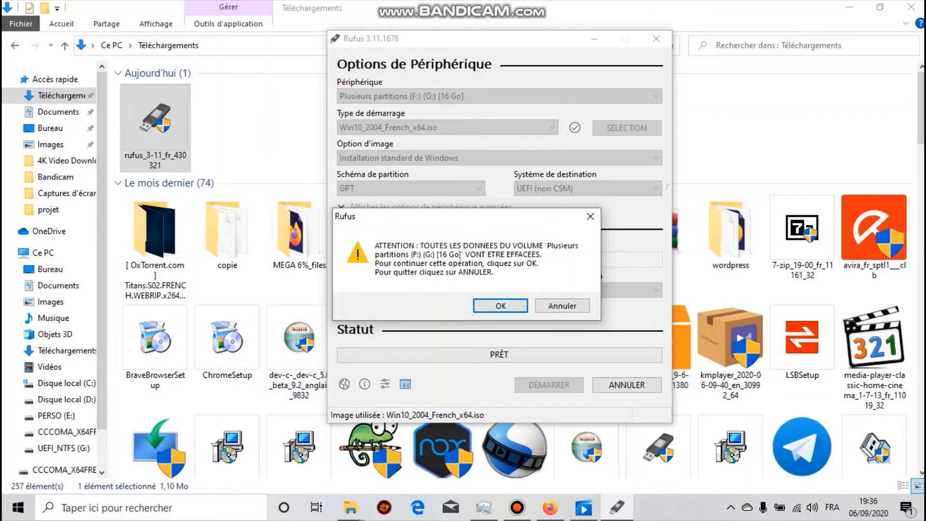
{"action": "key", "text": "Return"}
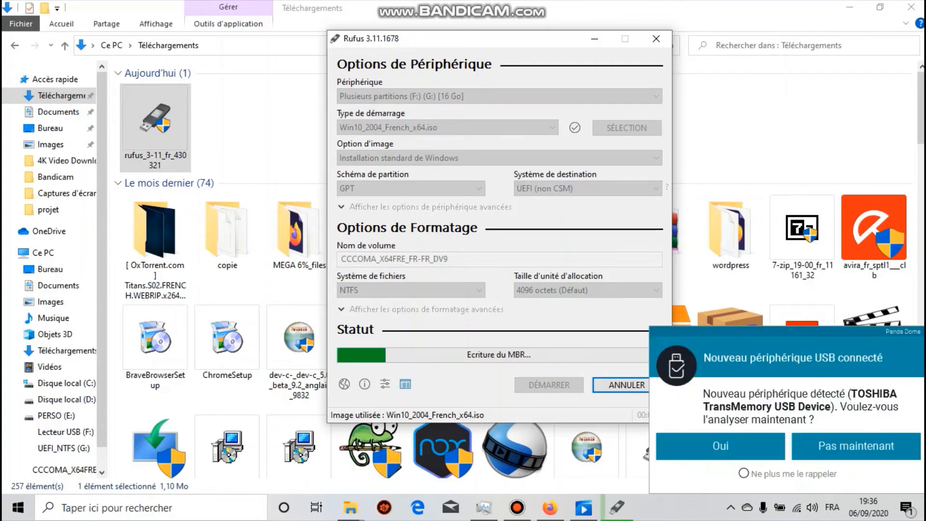
{"action": "left_click", "coordinate": [863, 447]}
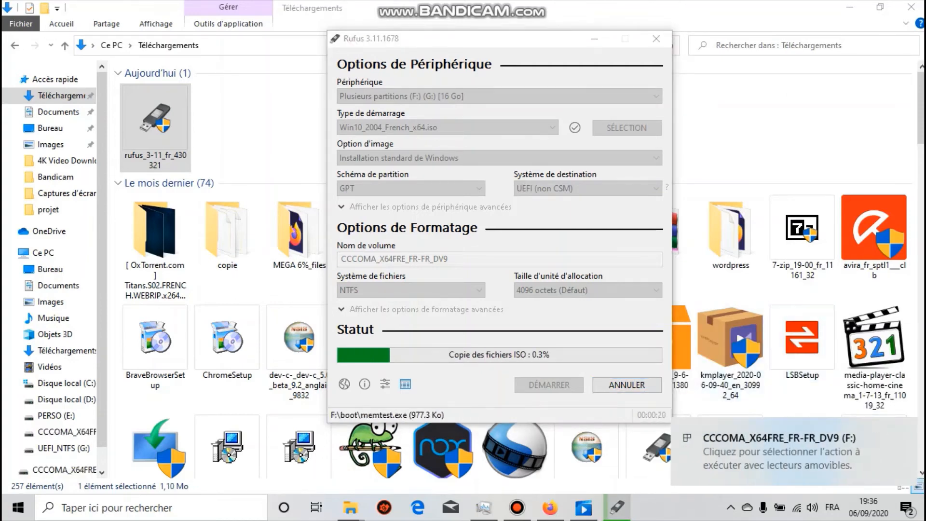
{"action": "left_click", "coordinate": [531, 217]}
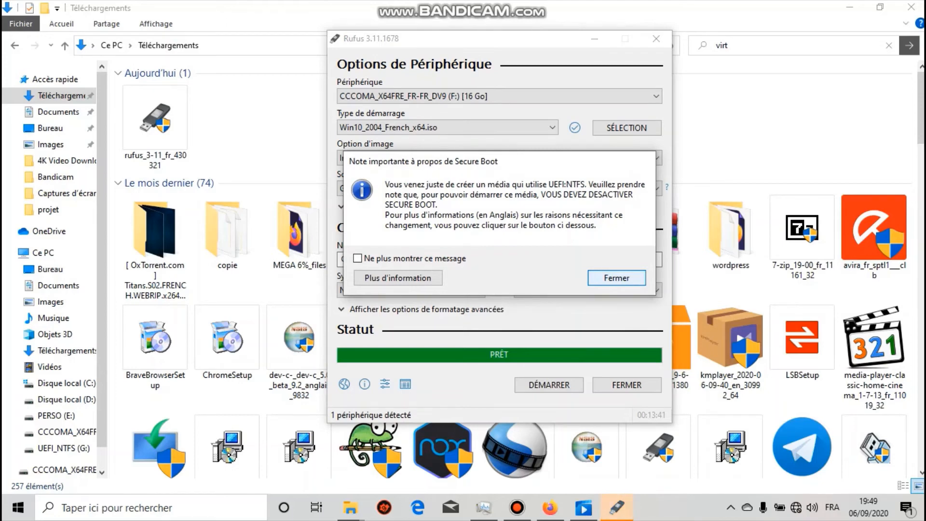
{"action": "key", "text": "Return"}
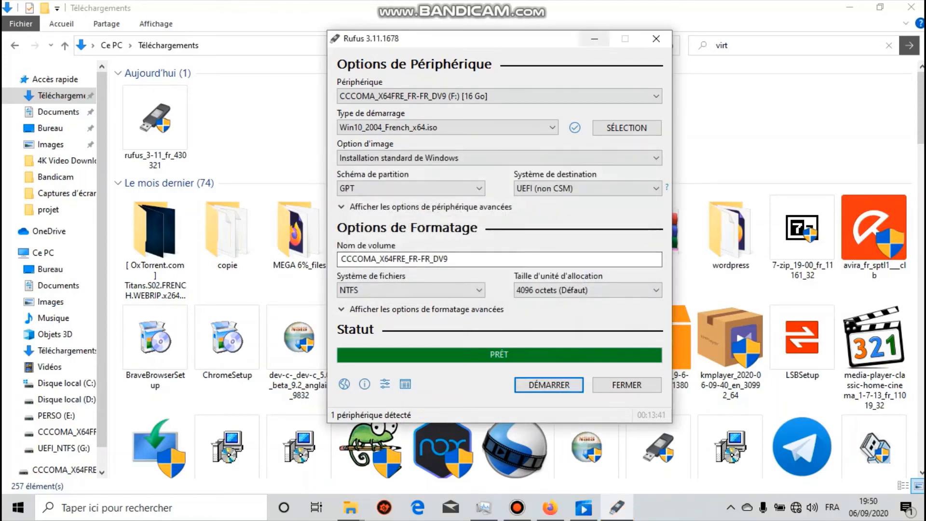
- Minimize Rufus and open the CCCOMA_X64FRE_FR-FR_DV9 (F:) drive from Ce PC to examine the copied installation files
{"action": "left_click", "coordinate": [594, 39]}
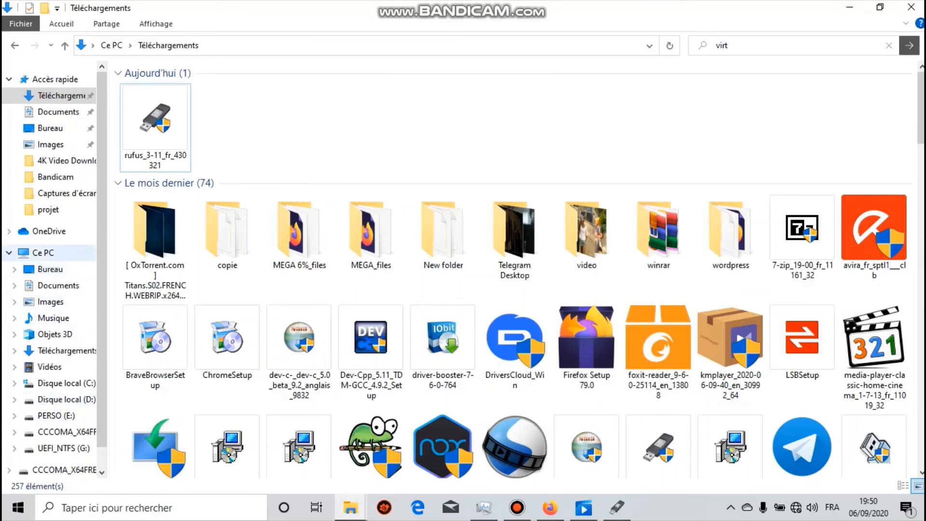
{"action": "left_click", "coordinate": [43, 252]}
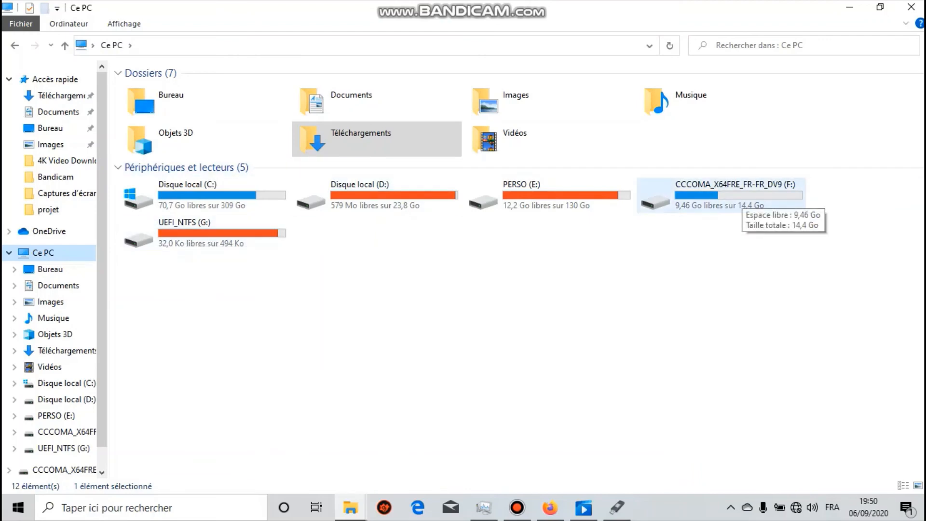
{"action": "double_click", "coordinate": [723, 196]}
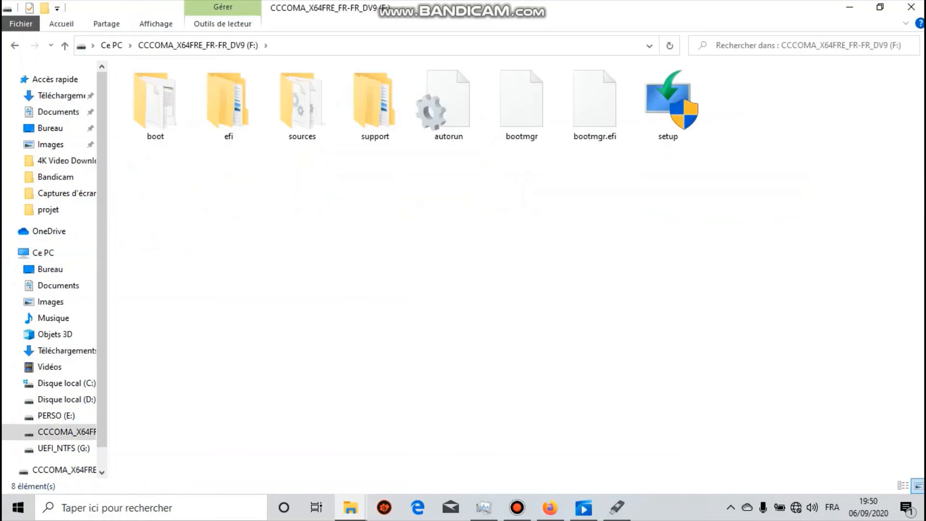